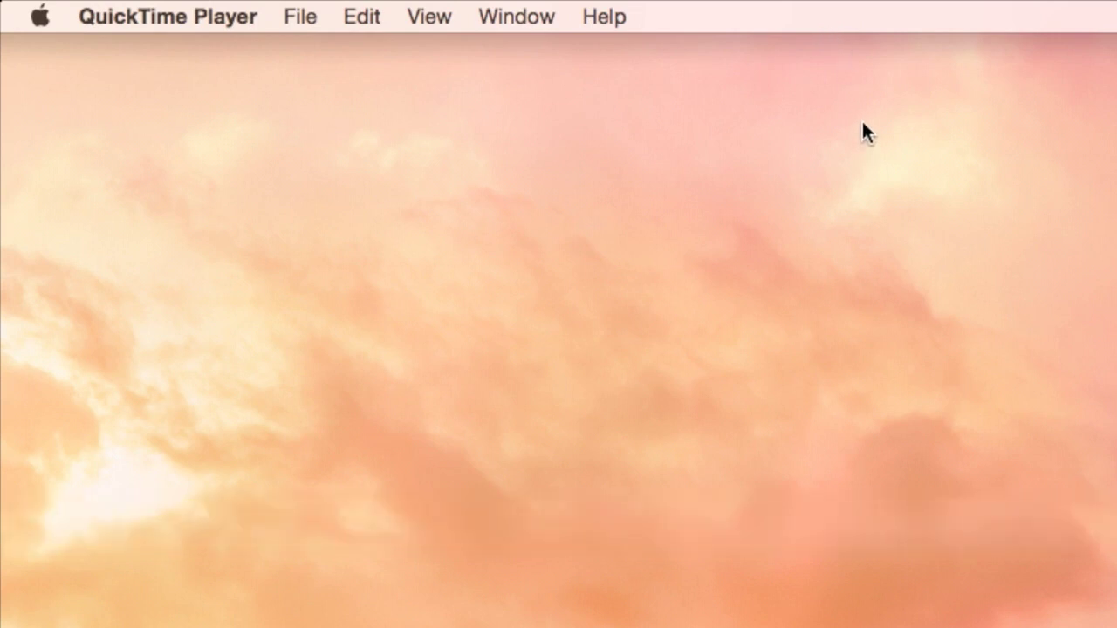
Step: Look through the Apple menu, the active application's menus and the user-switching status menu
left_click(46, 19)
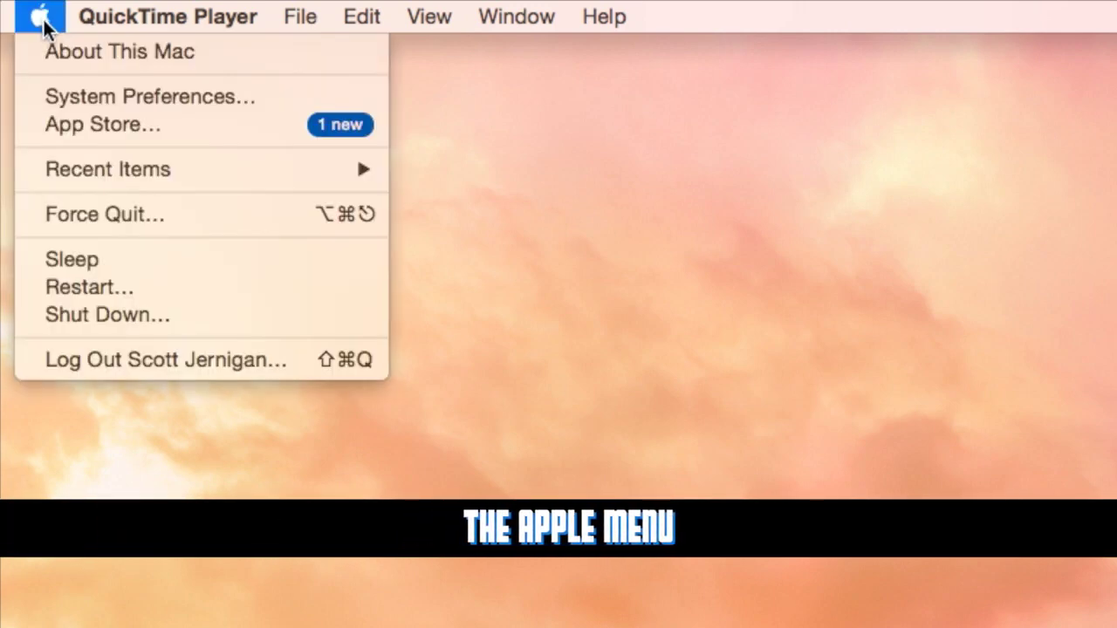
mouse_move(178, 26)
mouse_move(516, 17)
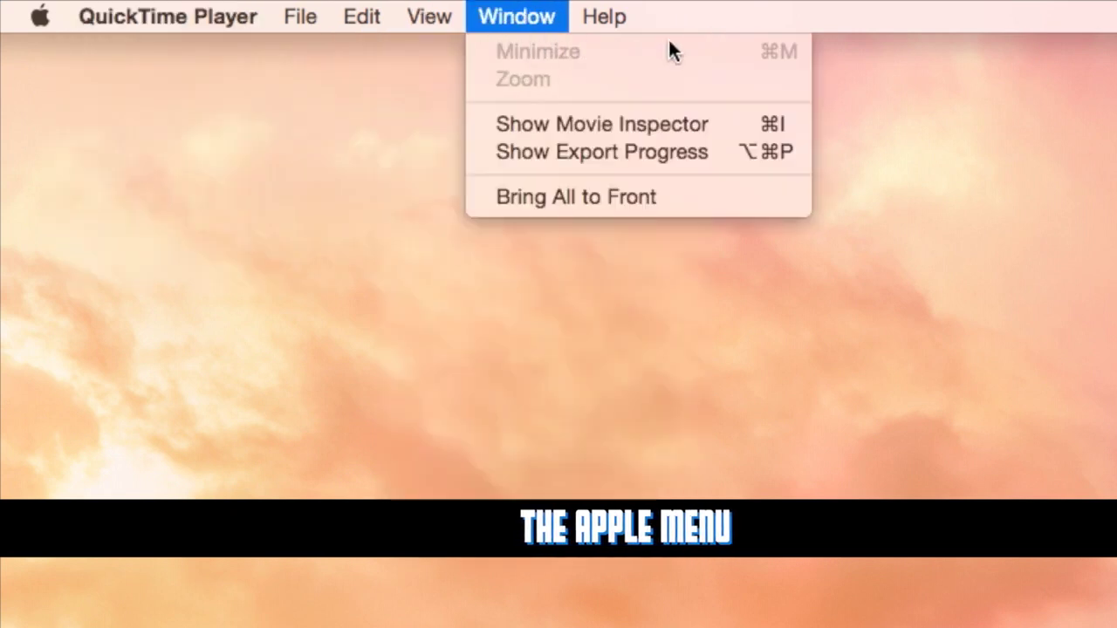
mouse_move(604, 17)
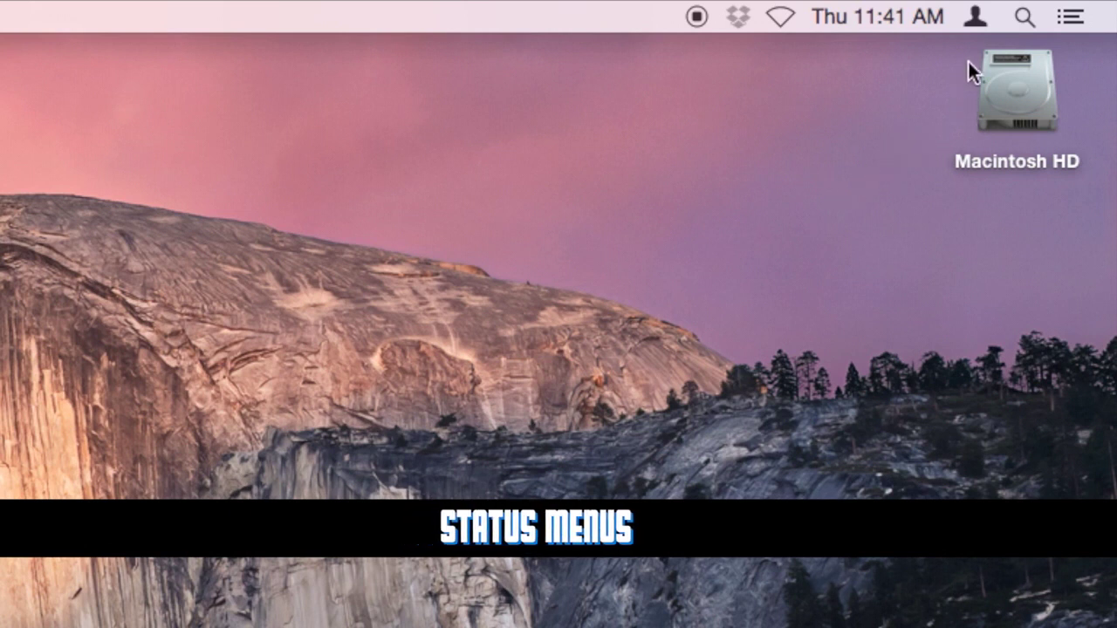
left_click(984, 26)
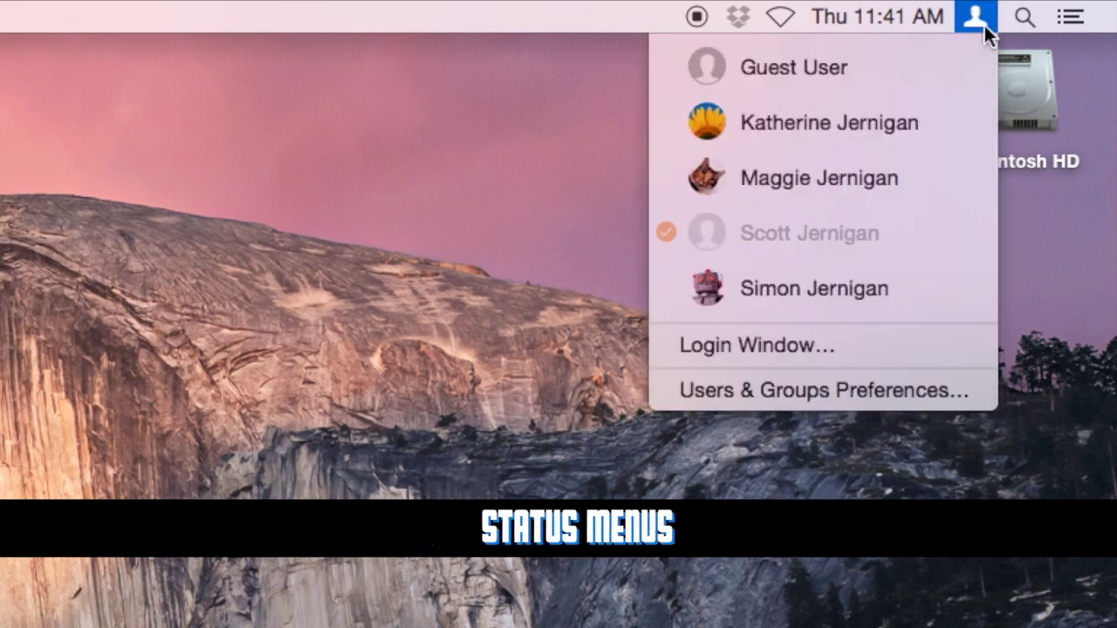
left_click(1060, 246)
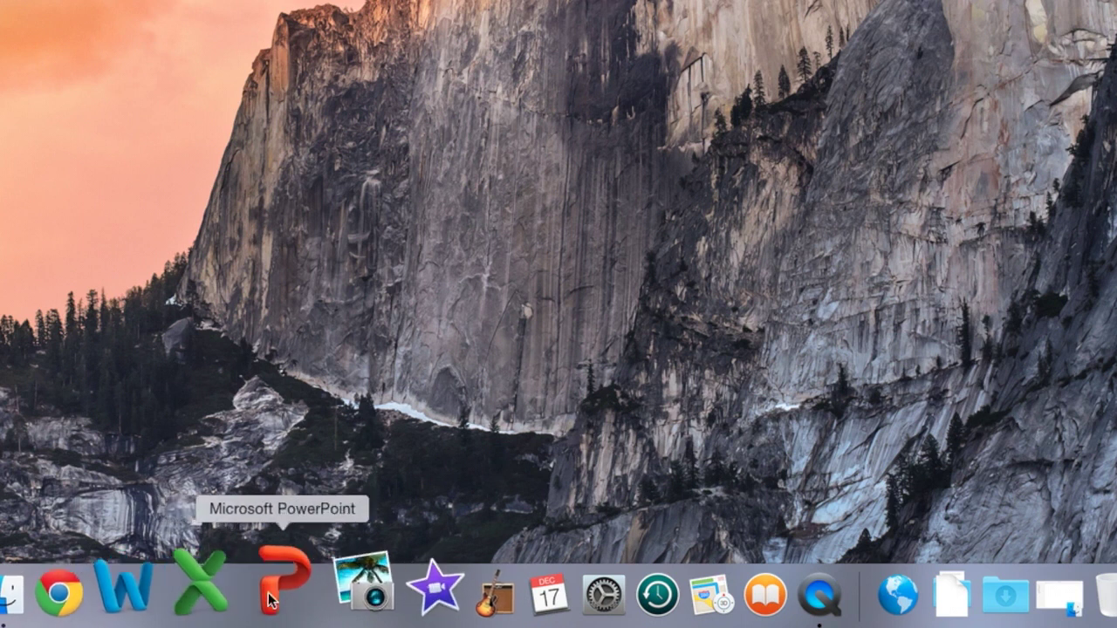
Step: Open Calendar, minimize and restore its window, and close it
left_click(493, 608)
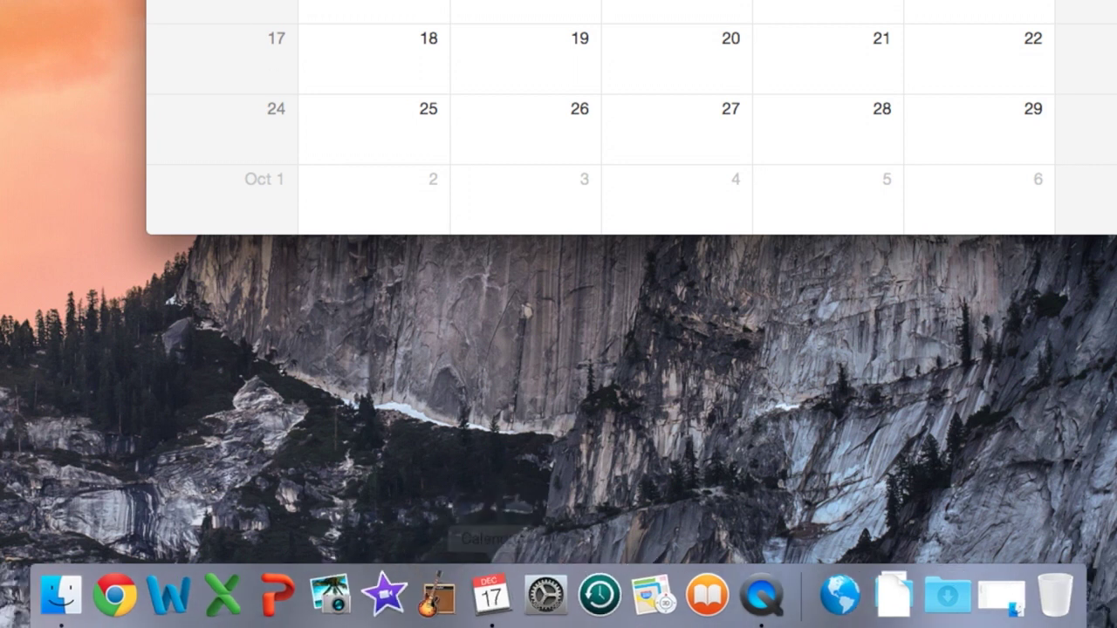
key("super+m")
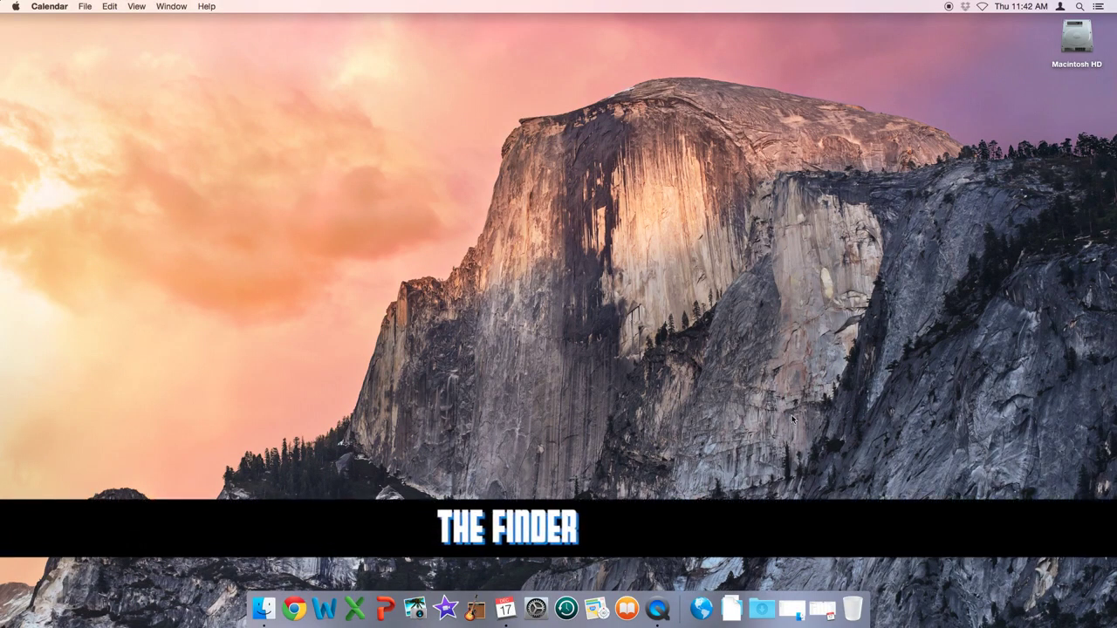
left_click(827, 603)
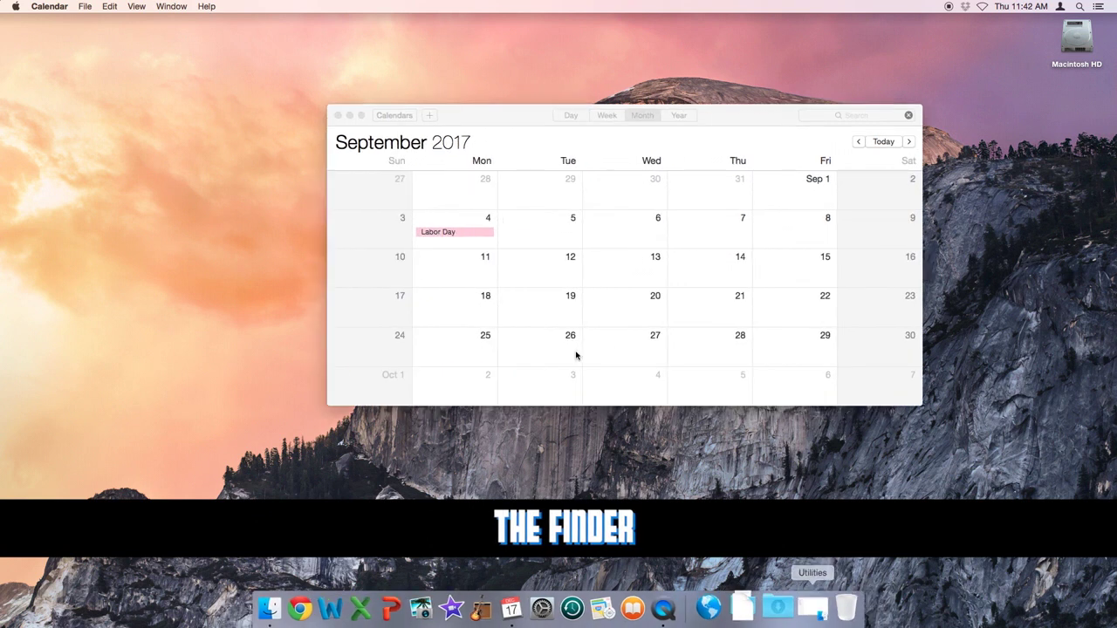
left_click(338, 115)
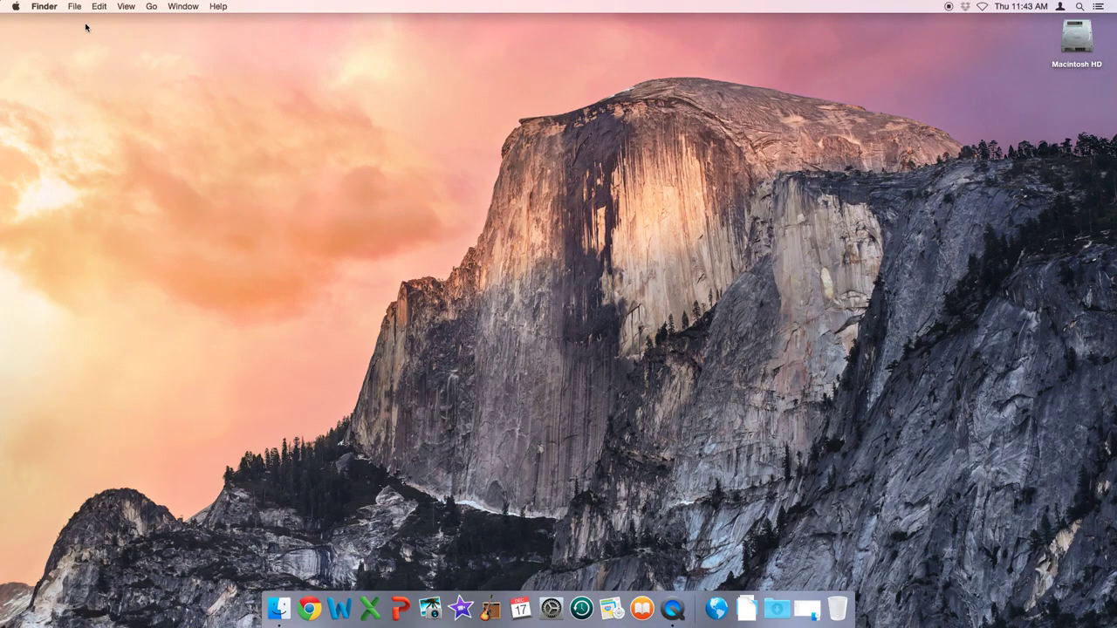
Step: Open the Applications folder on Macintosh HD and browse its installed programs
double_click(1070, 40)
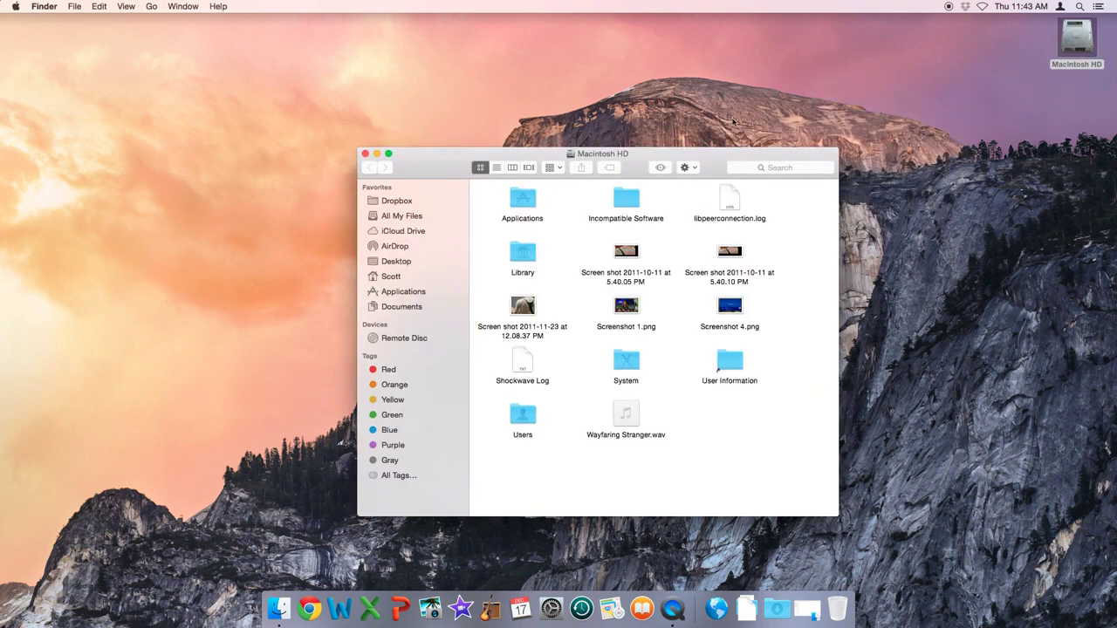
double_click(522, 202)
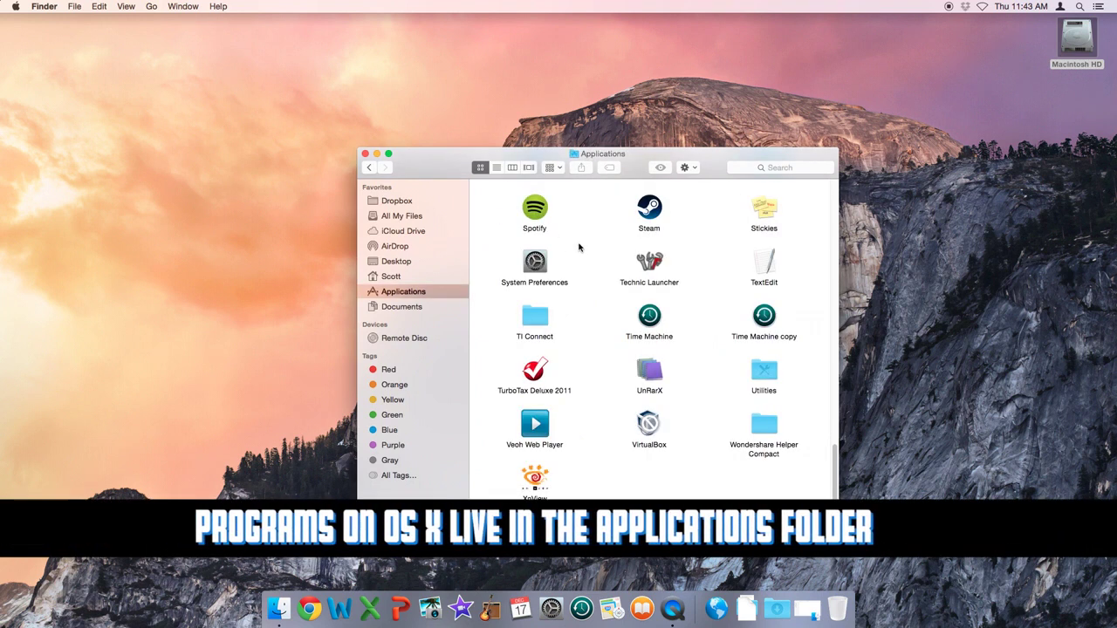
scroll(578, 248, "up", 20)
scroll(575, 244, "down", 4)
scroll(575, 244, "down", 5)
scroll(574, 243, "down", 2)
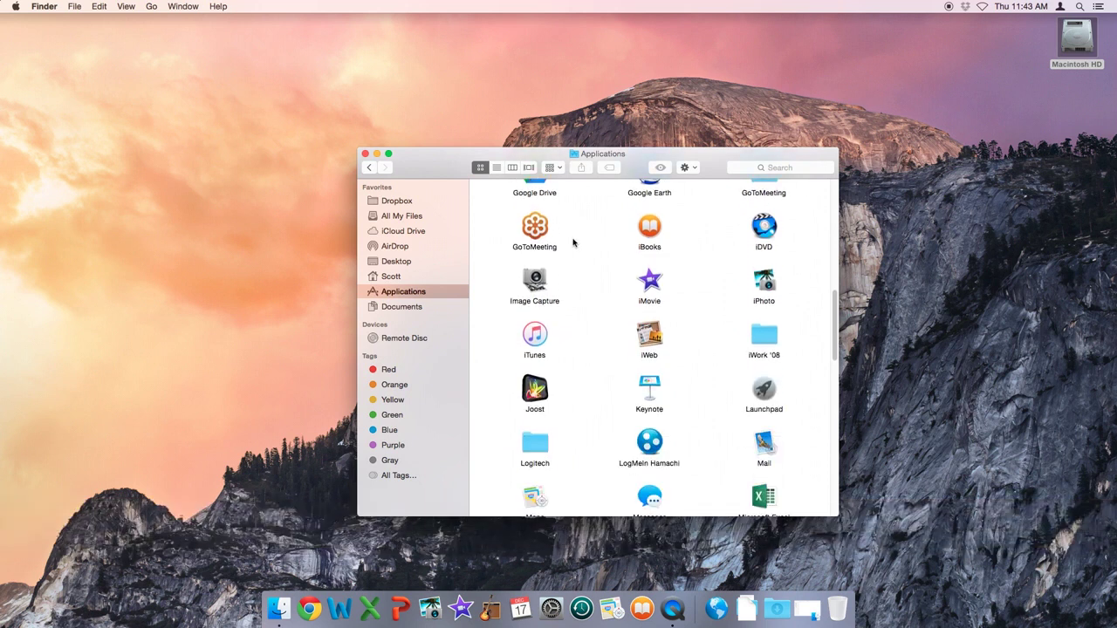
scroll(573, 243, "down", 10)
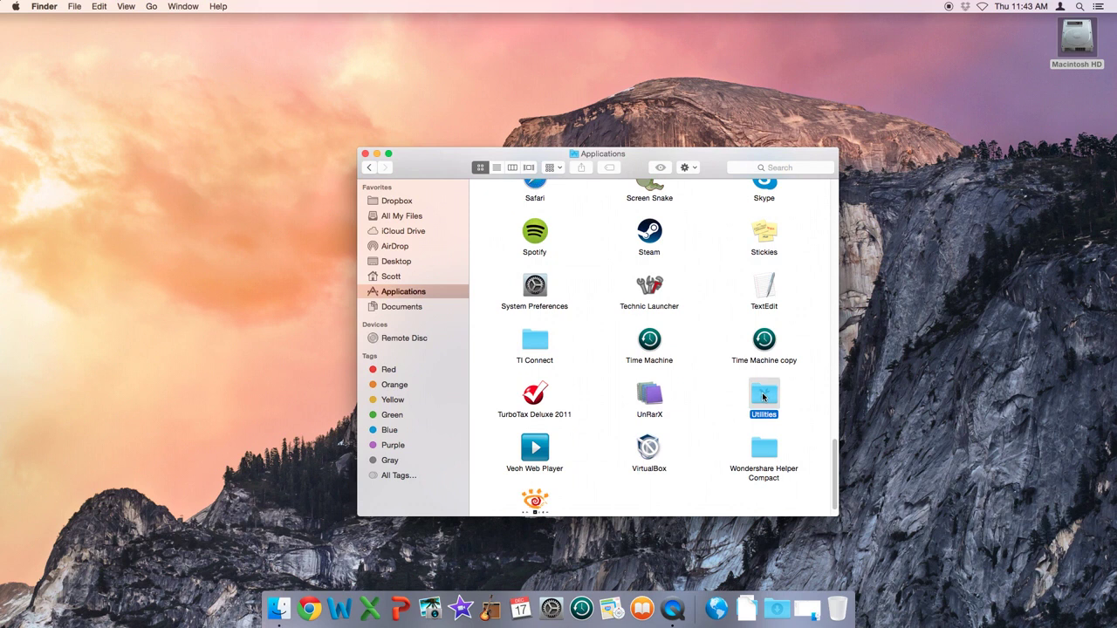
Step: Open the Utilities folder inside Applications and launch Grapher from it
double_click(762, 397)
left_click(731, 368)
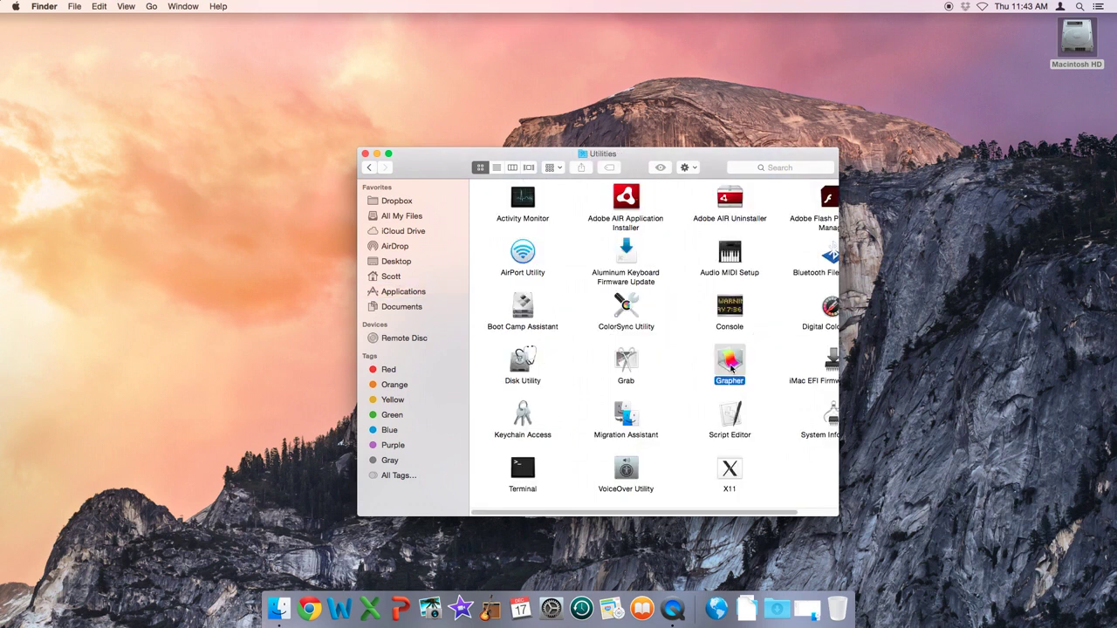
double_click(731, 368)
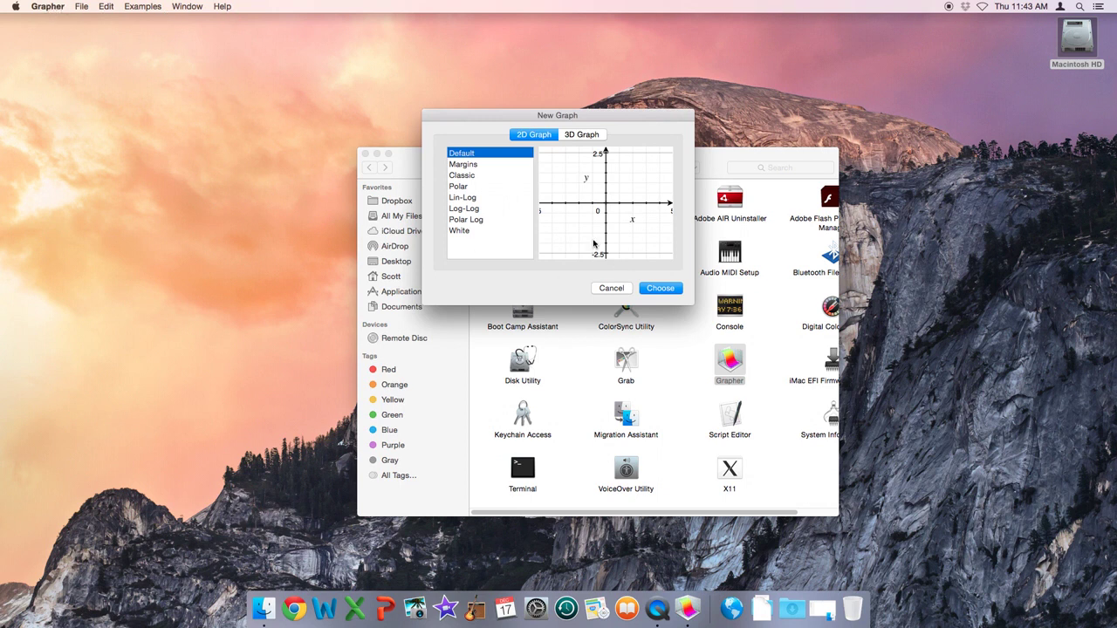
Step: Open Grapher's Torus-Knot 3D example and move its window toward the middle of the desktop
left_click(137, 7)
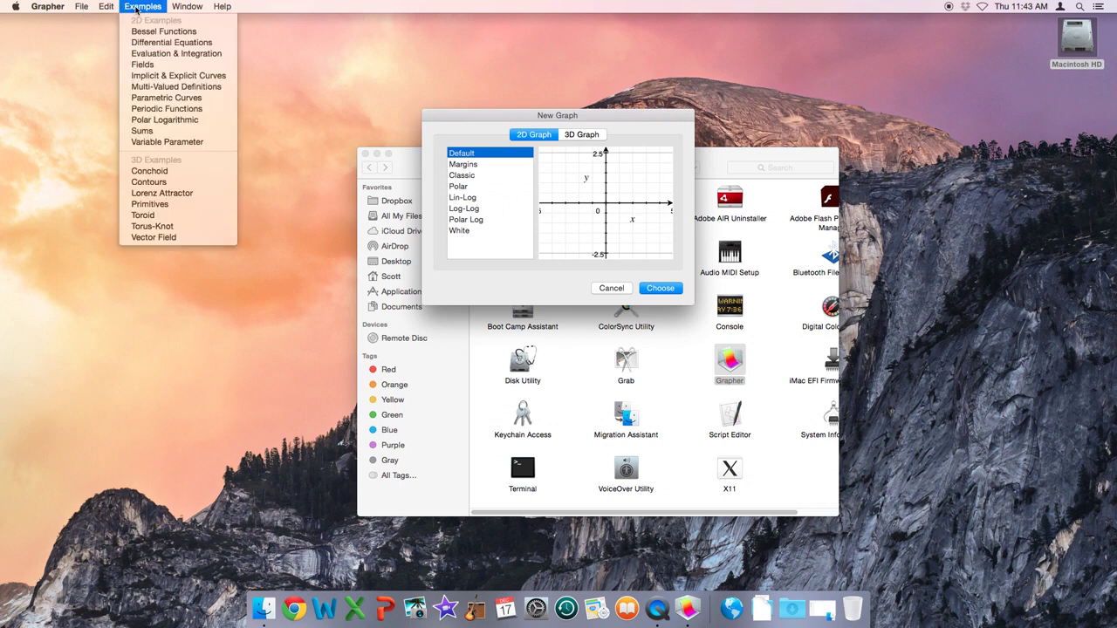
left_click(161, 226)
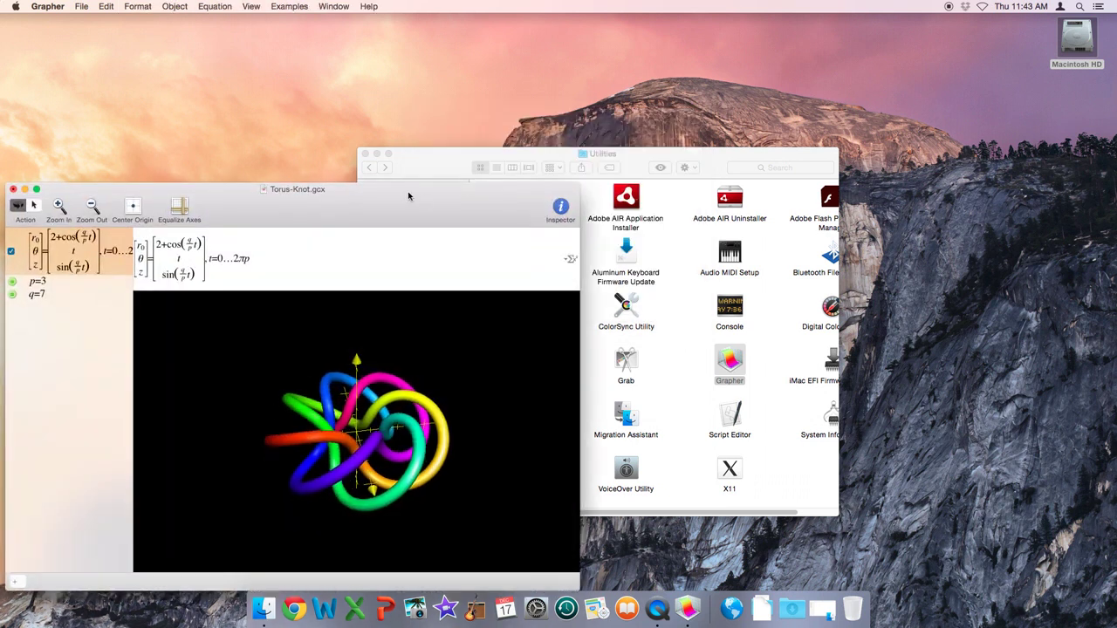
left_click_drag(398, 163, 585, 96)
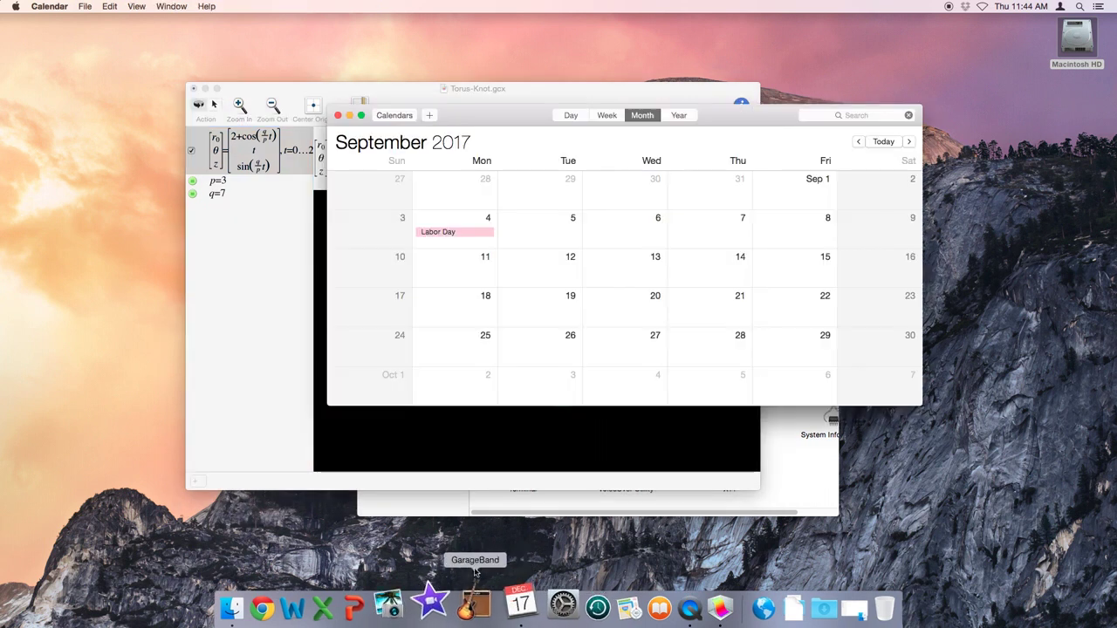
Step: Move the Calendar window partly off the Torus-Knot graph, and bring the Grapher window to the front
left_click_drag(479, 128, 519, 60)
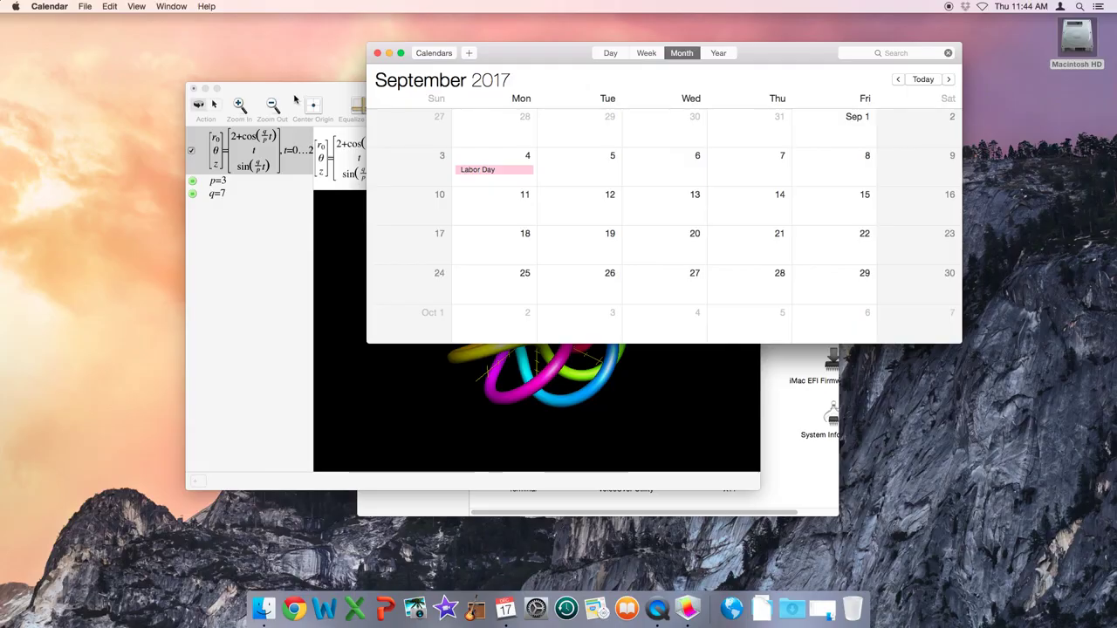
left_click(295, 98)
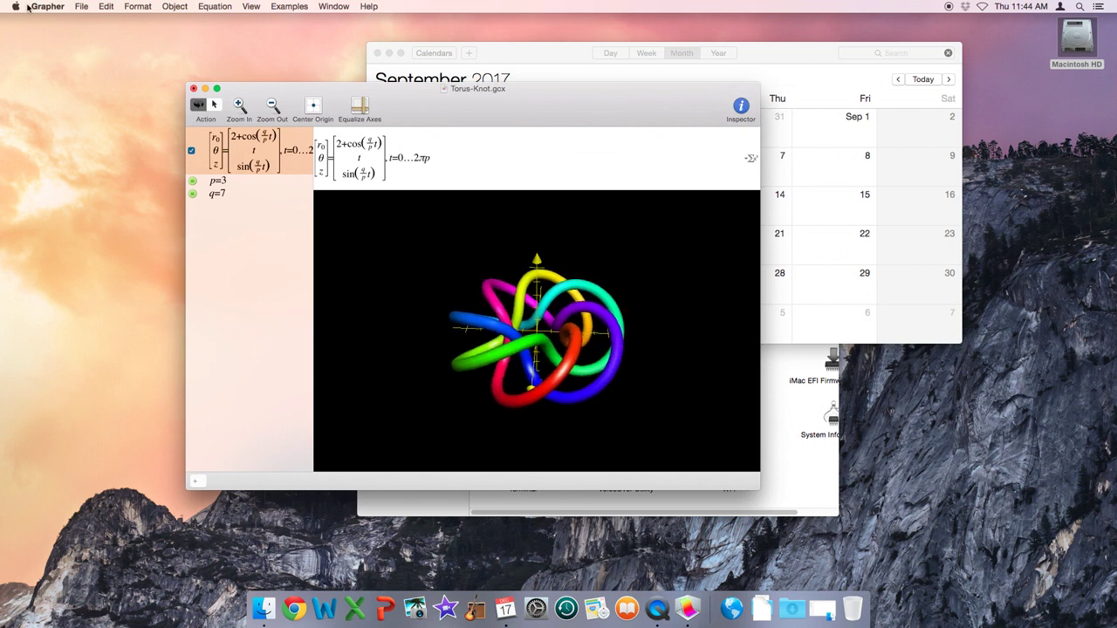
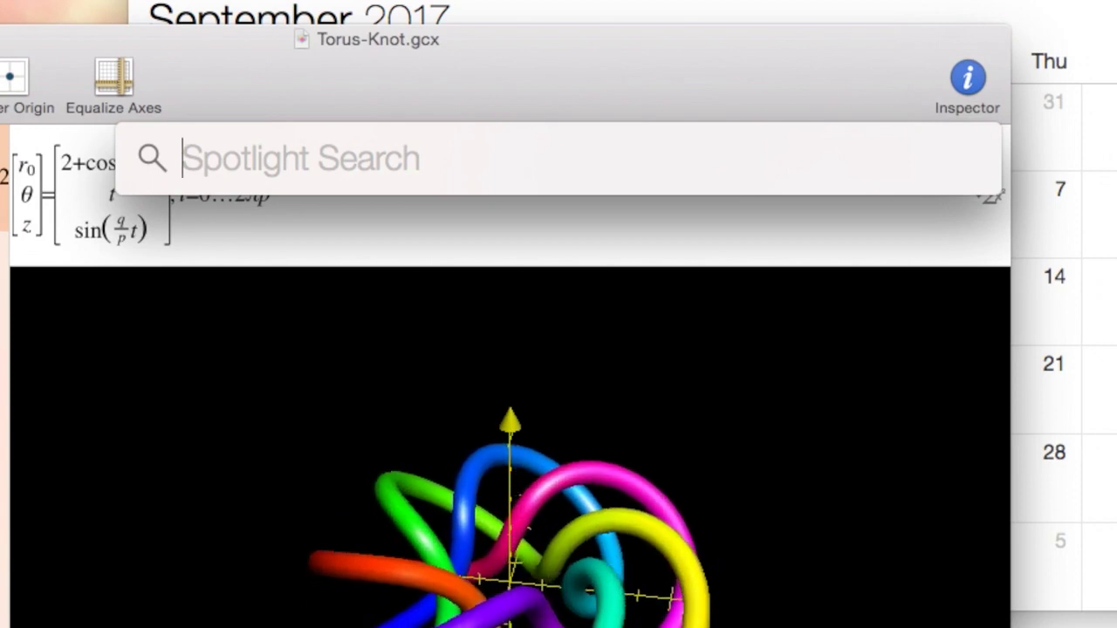
Step: Search Spotlight for "word", launch Microsoft Word, and reposition its welcome window slightly
type("word")
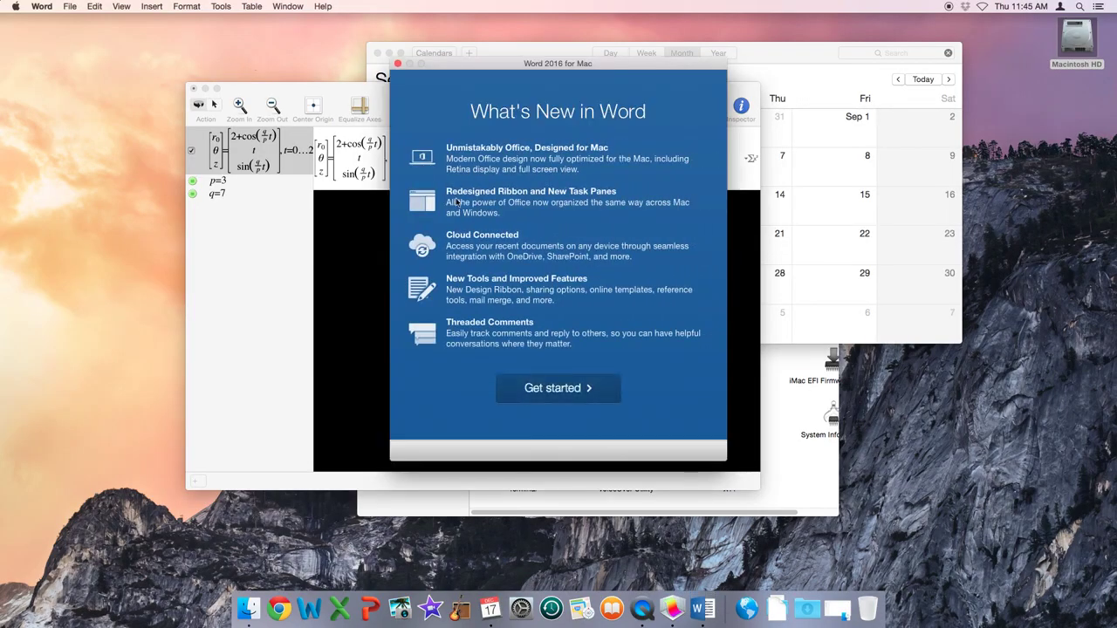
left_click_drag(548, 72, 540, 83)
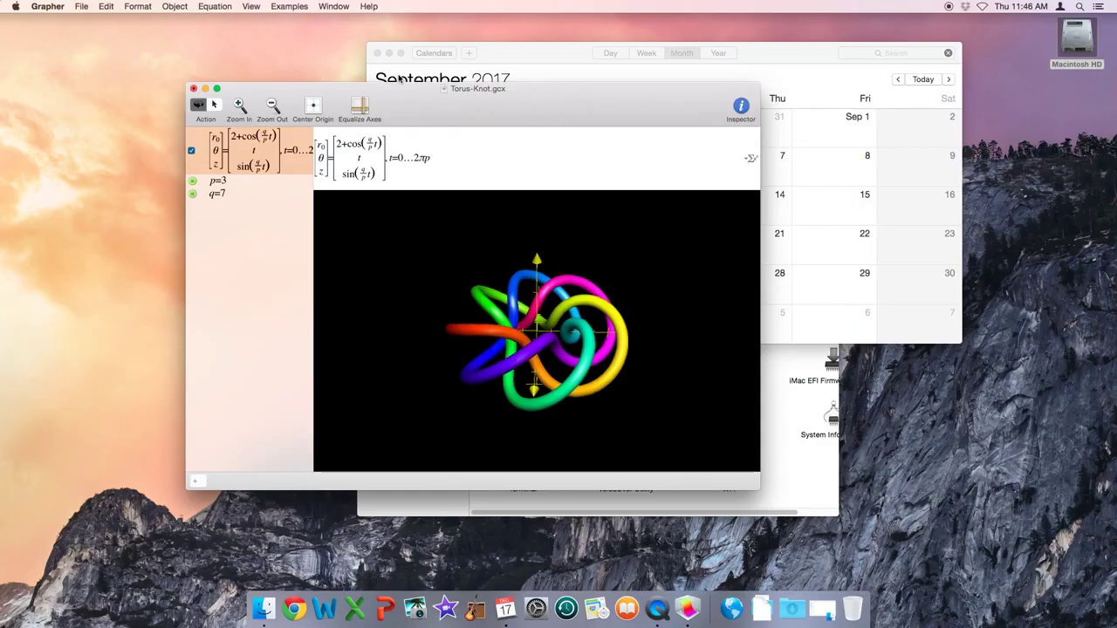
Step: Open System Preferences to view the Mac's settings
left_click(15, 7)
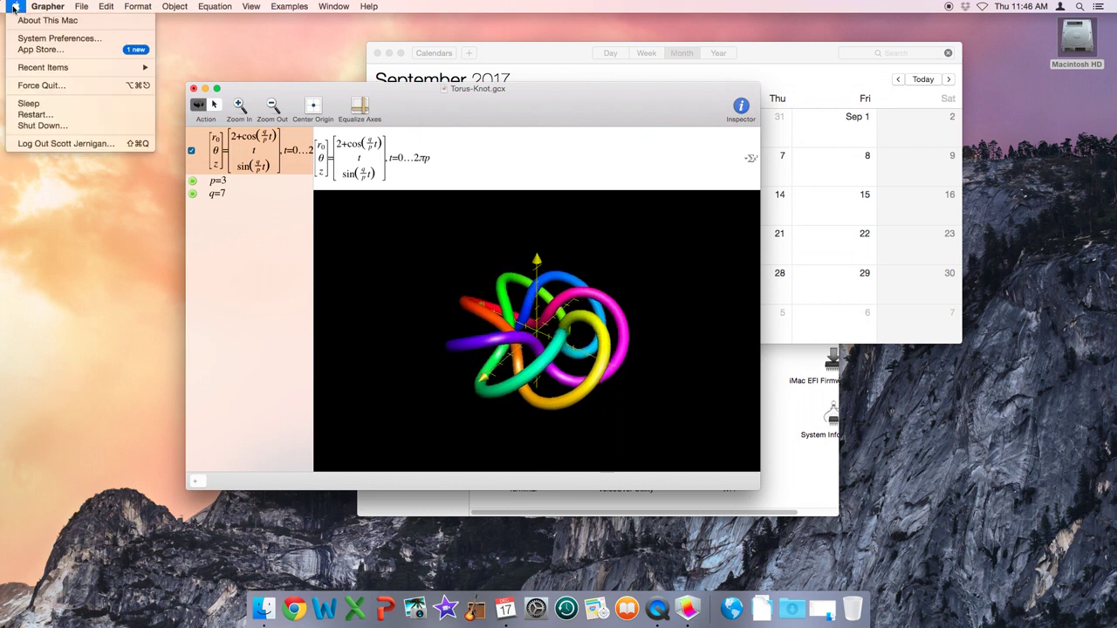
left_click(50, 39)
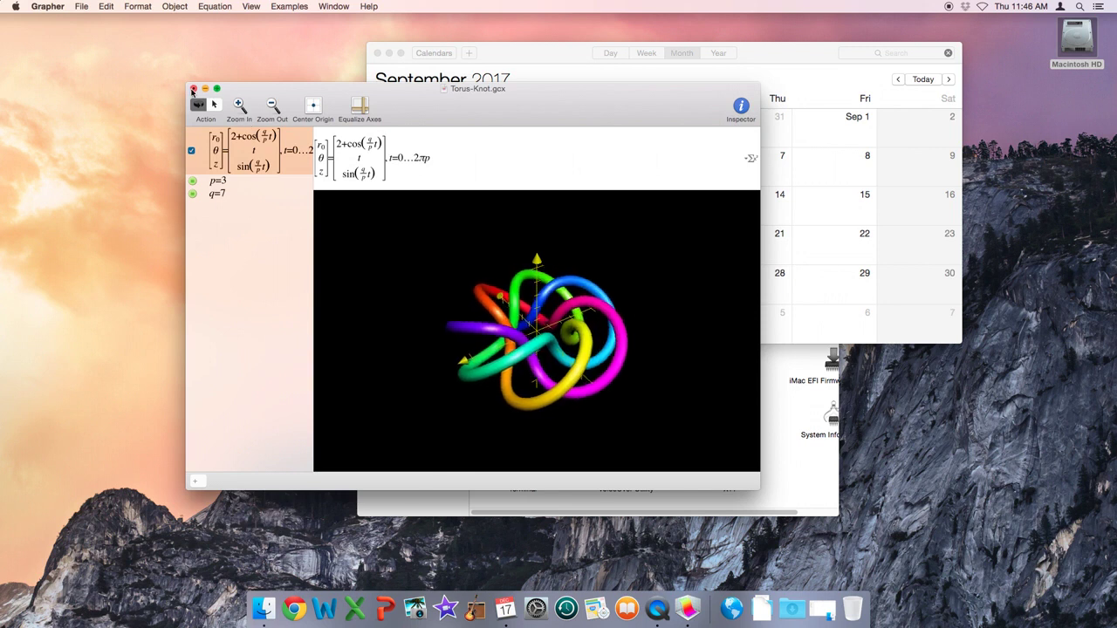
Step: Close the Torus-Knot graph without saving its changes, and close the Calendar window
key("super+w")
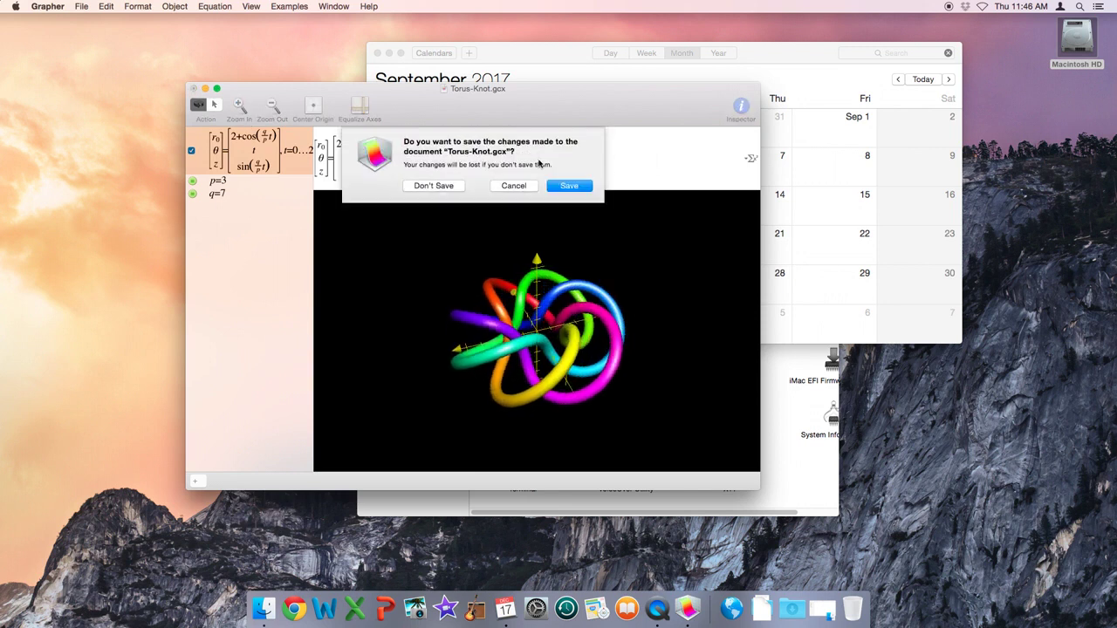
left_click(445, 187)
left_click(377, 53)
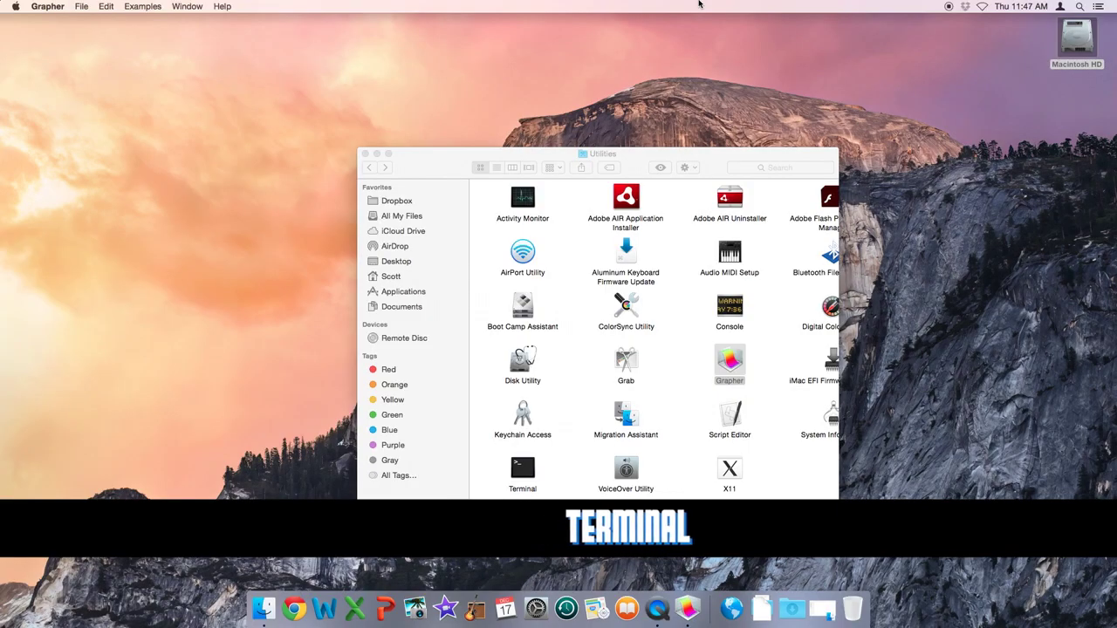
Step: Search Spotlight for "terminal", launch Terminal, and list the home folder's contents with the ls command
key("super+space")
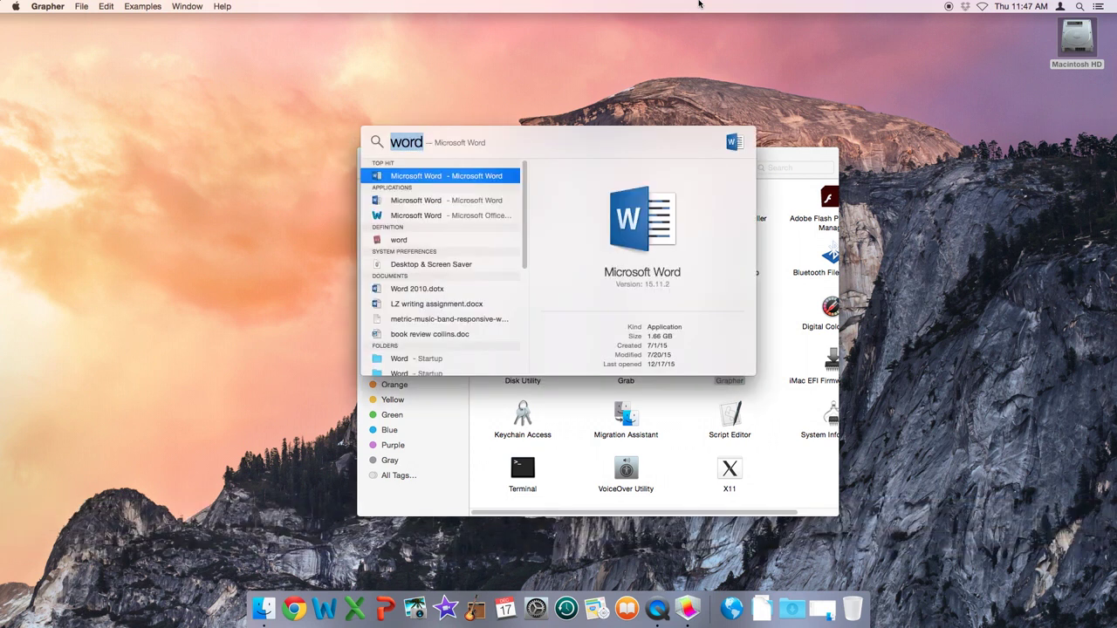
key("BackSpace")
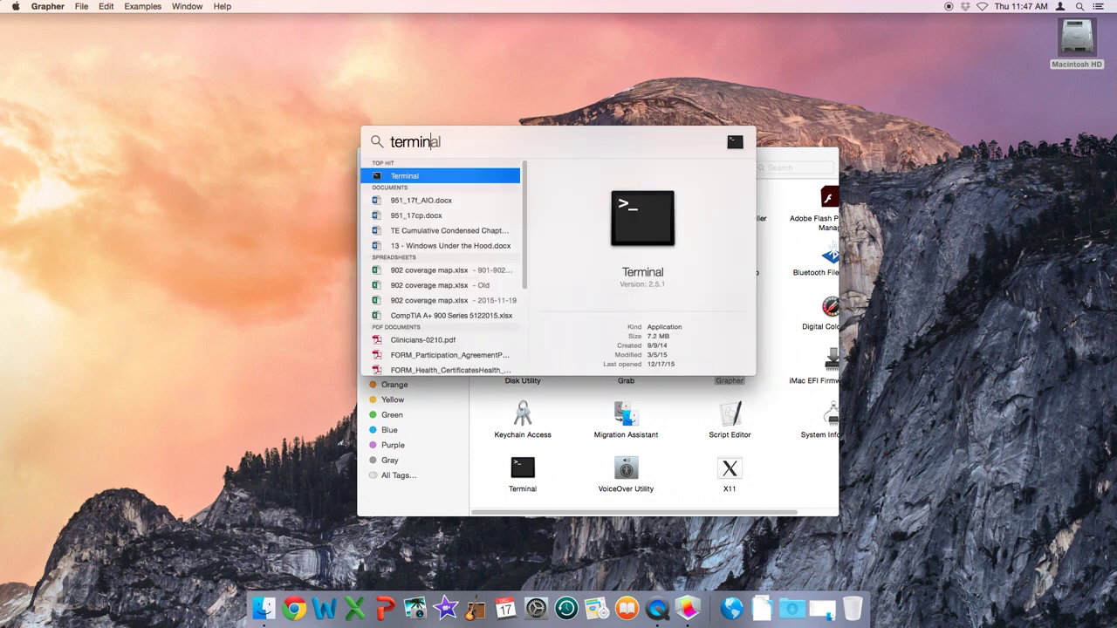
key("Return")
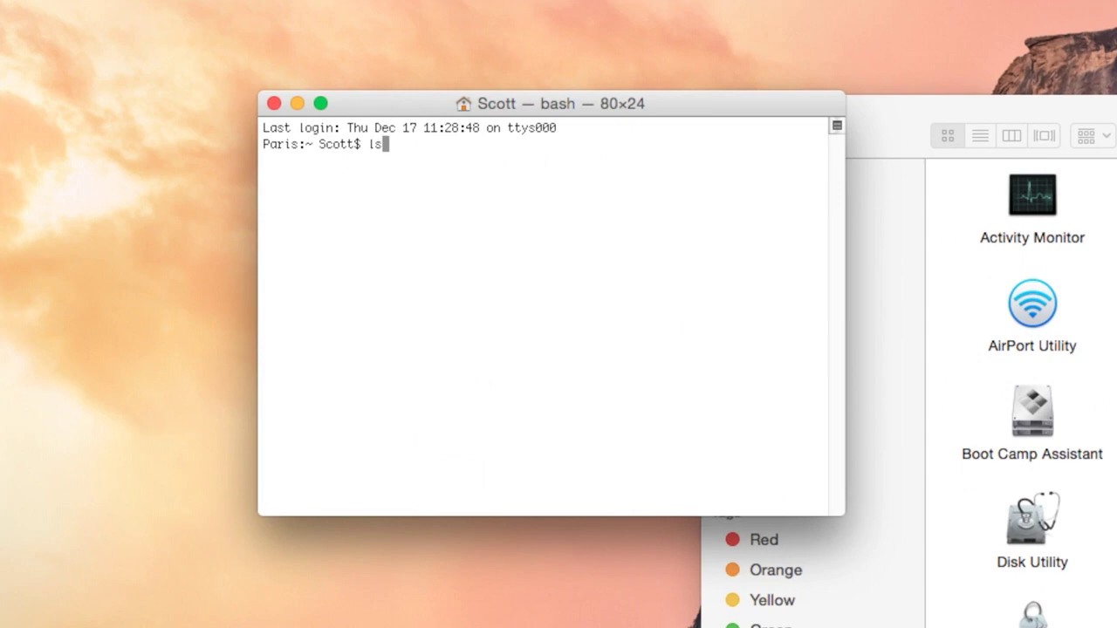
key("Return")
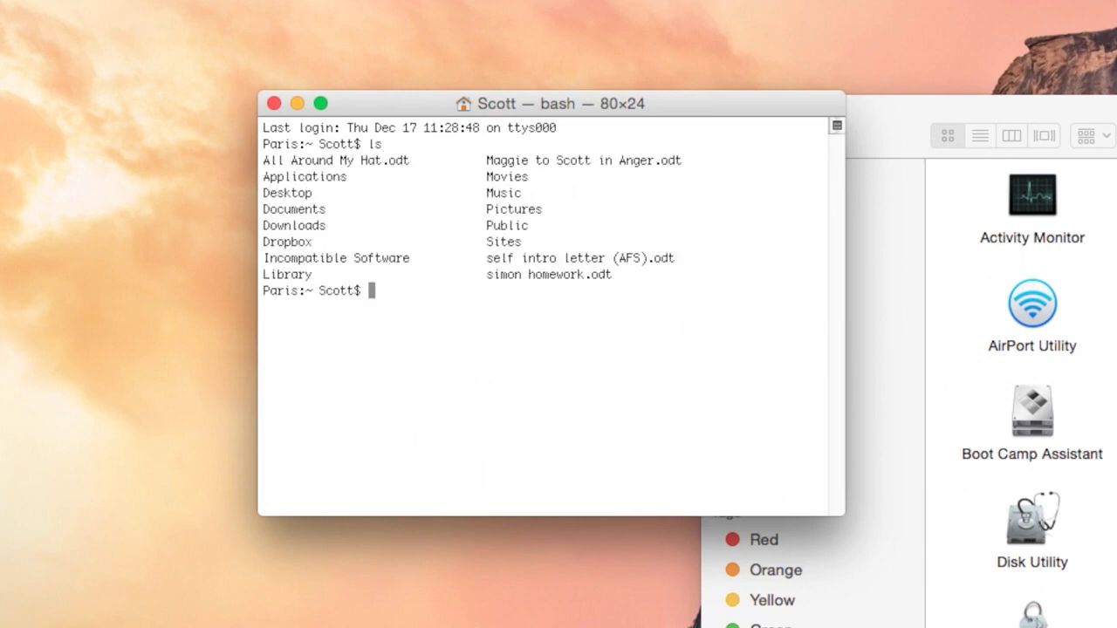